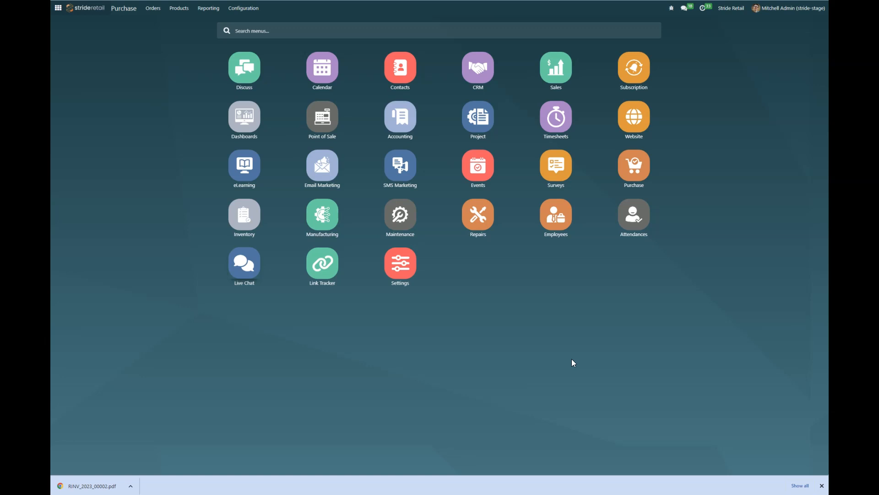
Step: Start a new request for quotation in the Purchase app
{"action": "left_click", "coordinate": [566, 352]}
{"action": "left_click", "coordinate": [633, 171]}
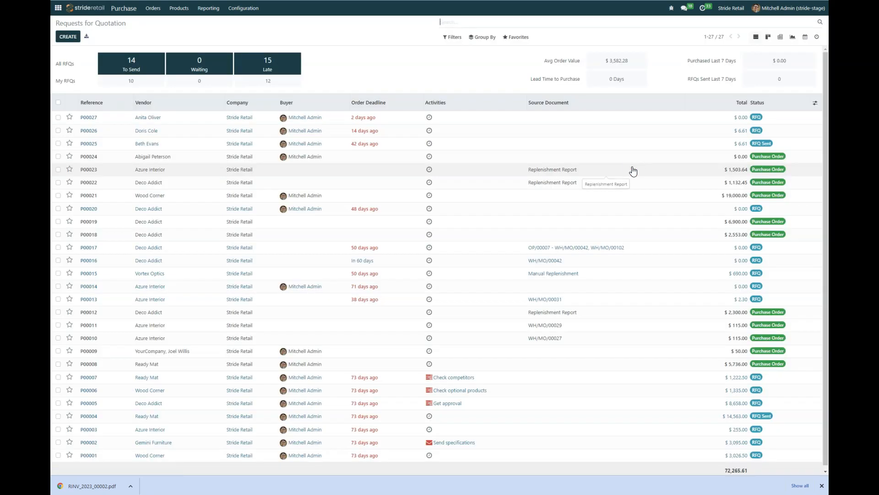
{"action": "left_click", "coordinate": [410, 80]}
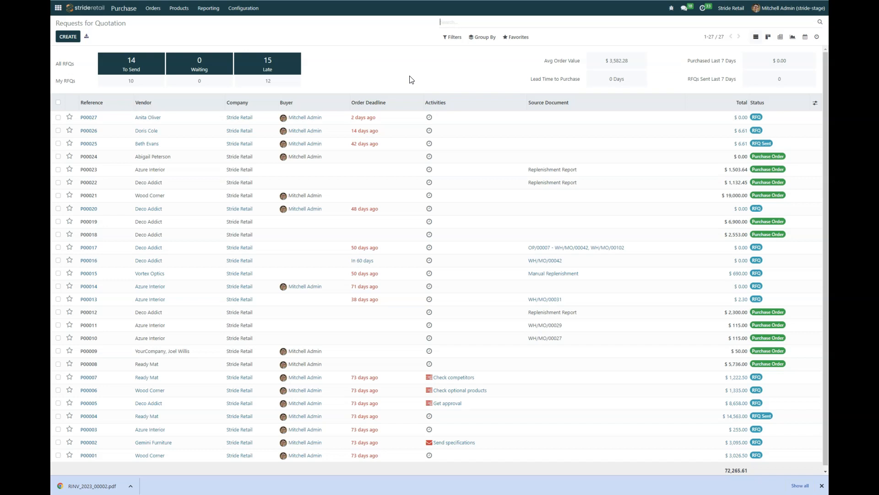
{"action": "left_click", "coordinate": [68, 38]}
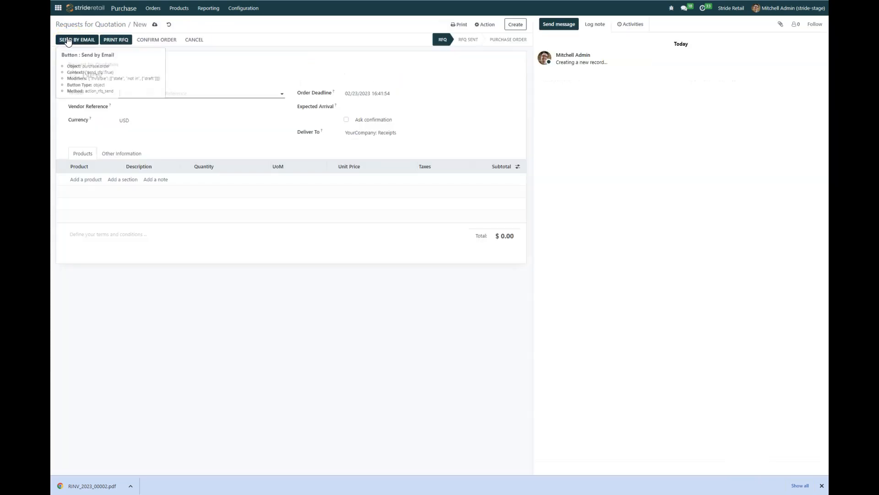
Step: Set the request for quotation's vendor to Deco Addict
{"action": "left_click", "coordinate": [181, 93]}
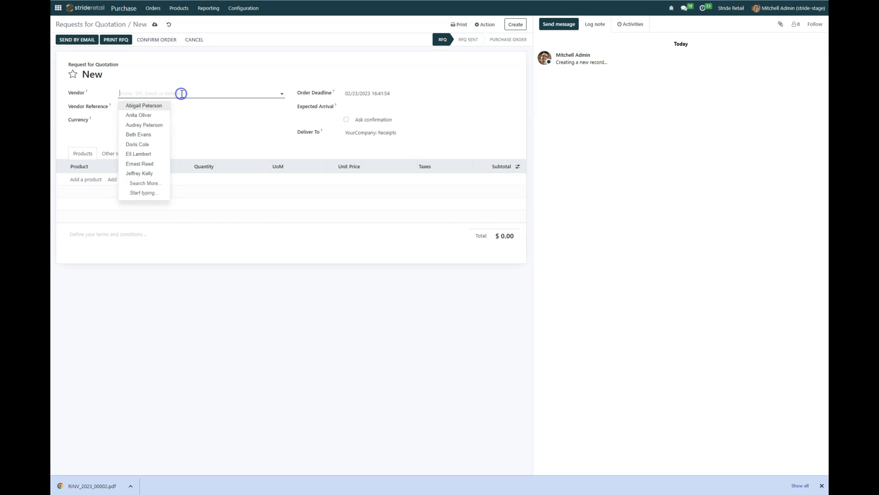
{"action": "type", "text": "decc"}
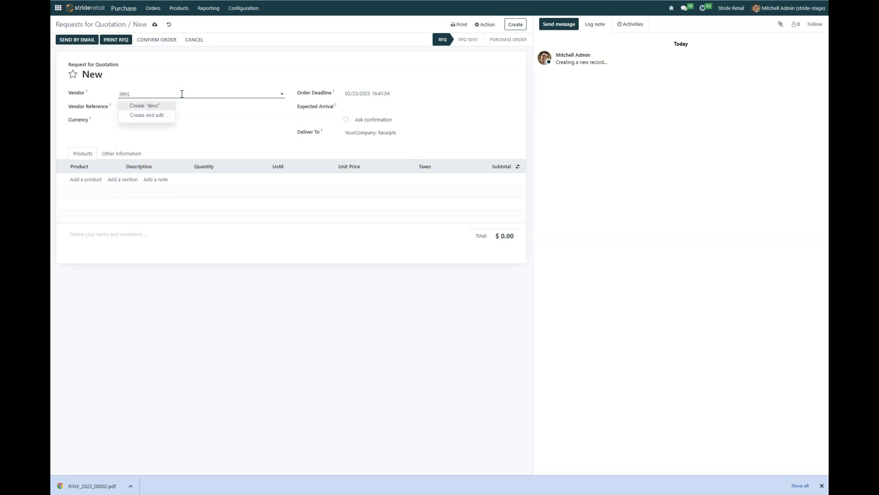
{"action": "key", "text": "BackSpace"}
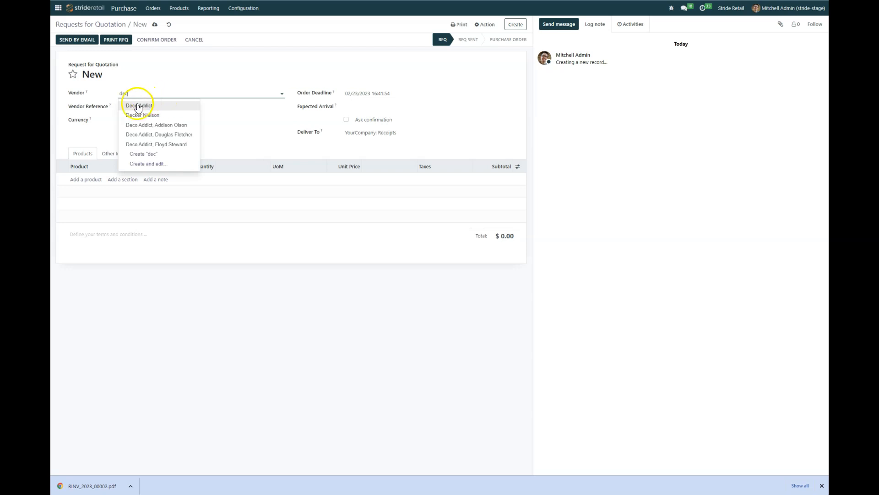
{"action": "left_click", "coordinate": [137, 105]}
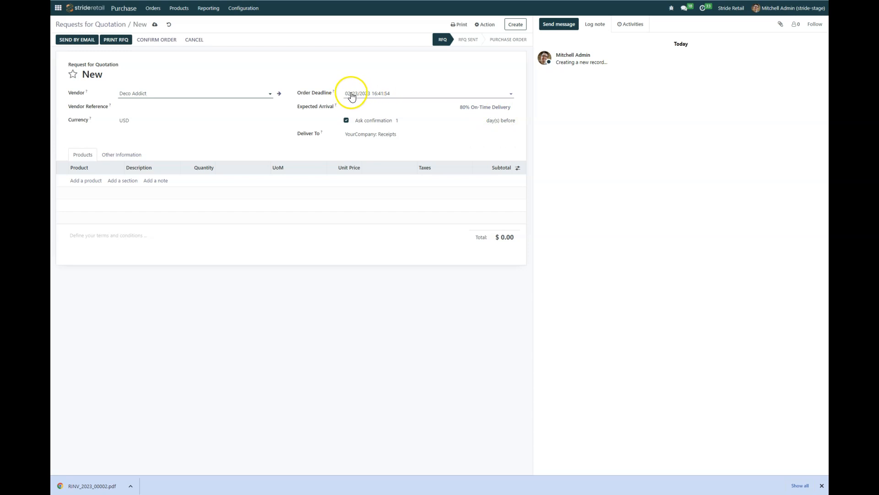
Step: Set the expected arrival date to 02/23/2023
{"action": "left_click", "coordinate": [379, 112]}
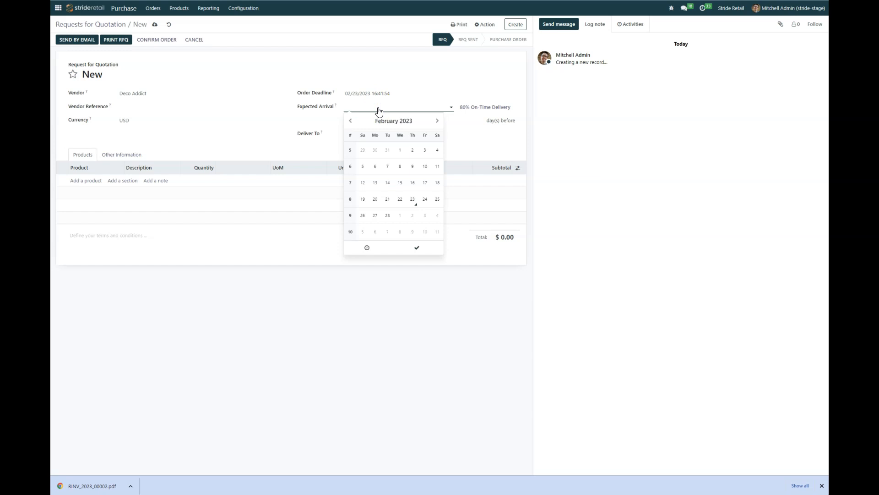
{"action": "left_click", "coordinate": [412, 199]}
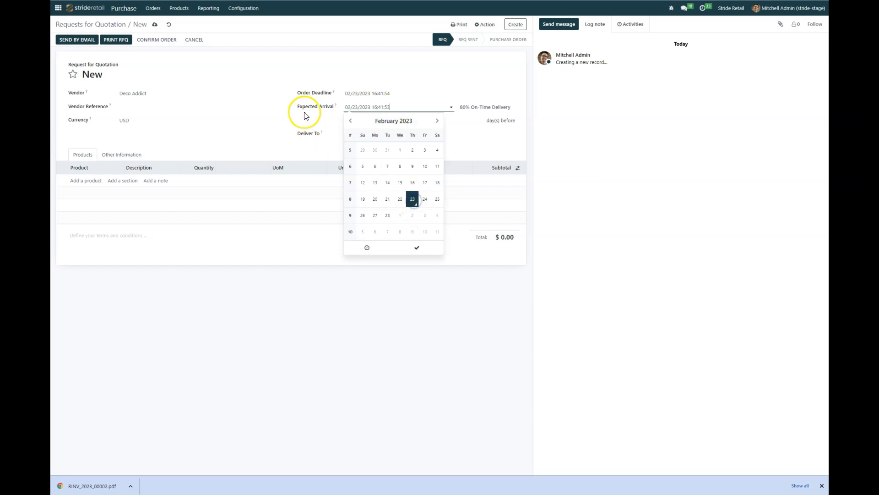
{"action": "left_click", "coordinate": [338, 75]}
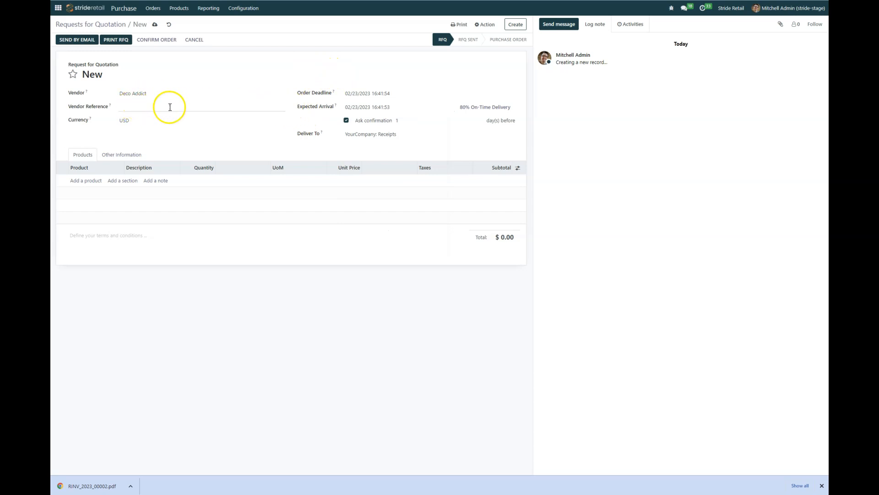
Step: Add a product line for 1895-559-Riviera with a quantity of 30
{"action": "left_click", "coordinate": [86, 181]}
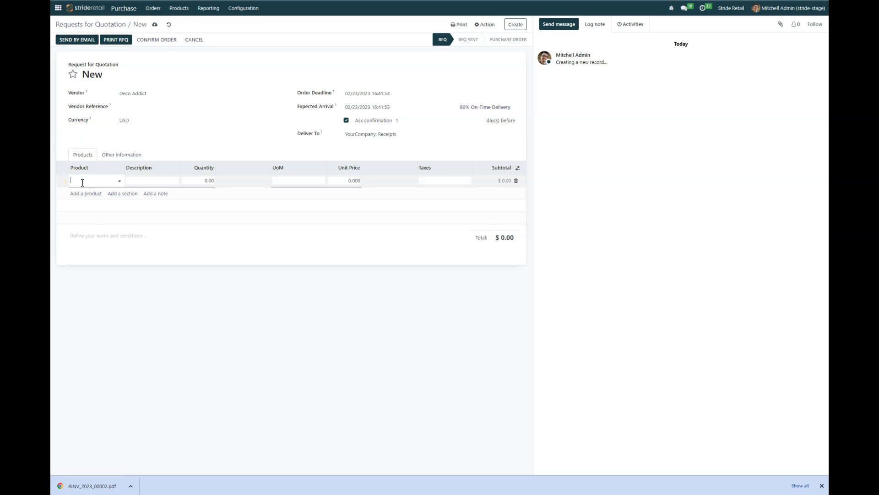
{"action": "type", "text": "1895"}
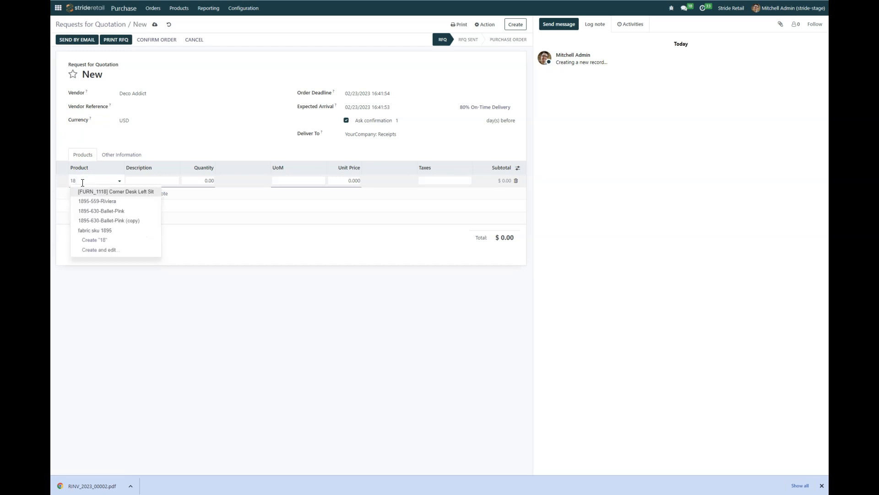
{"action": "left_click", "coordinate": [109, 195]}
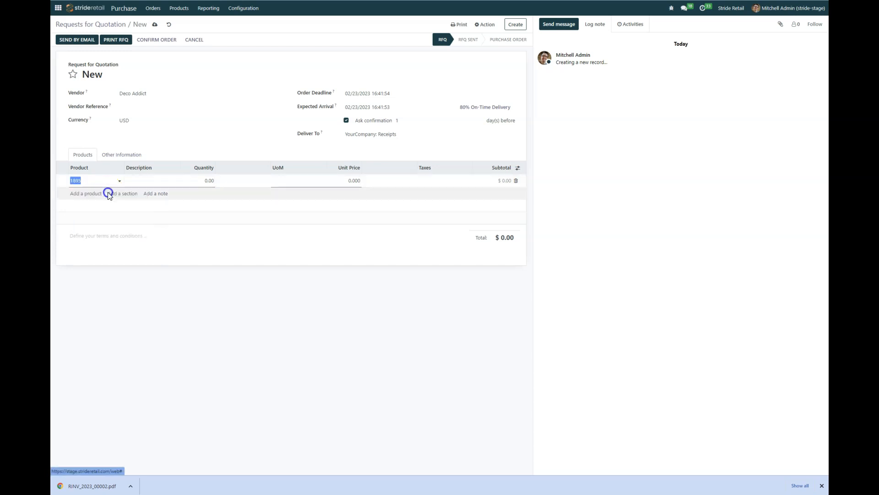
{"action": "left_click", "coordinate": [163, 221]}
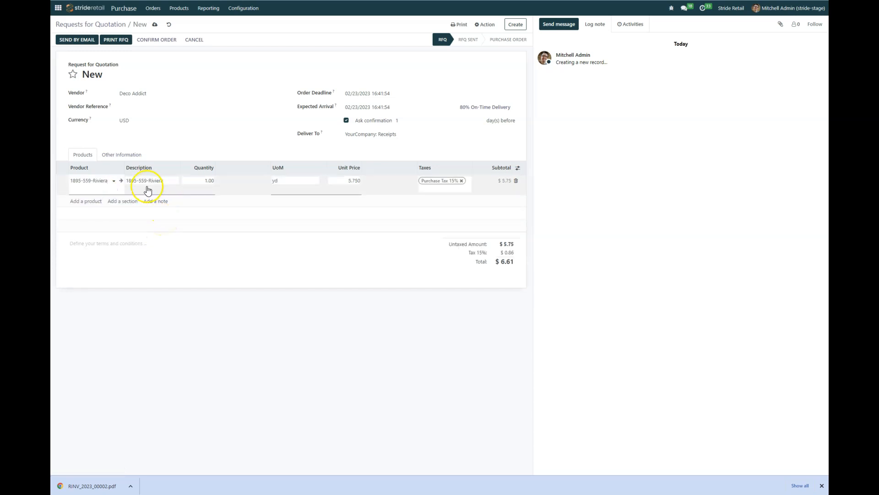
{"action": "left_click", "coordinate": [124, 189]}
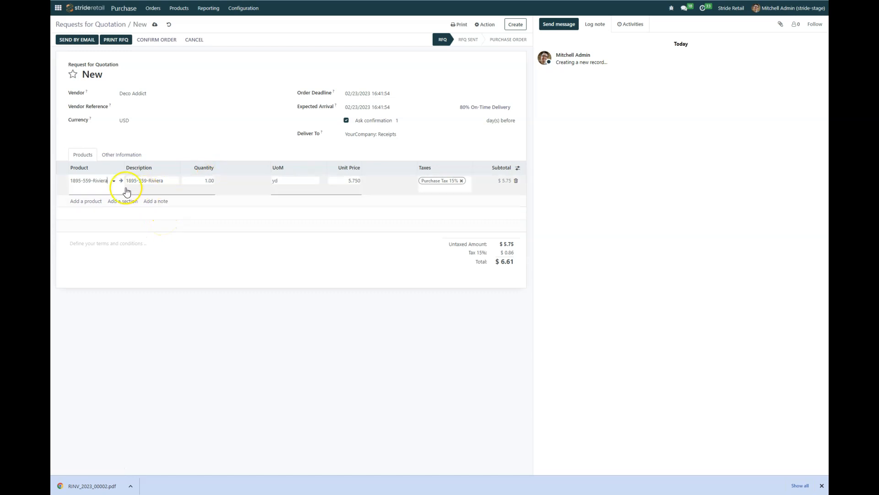
{"action": "left_click", "coordinate": [208, 180]}
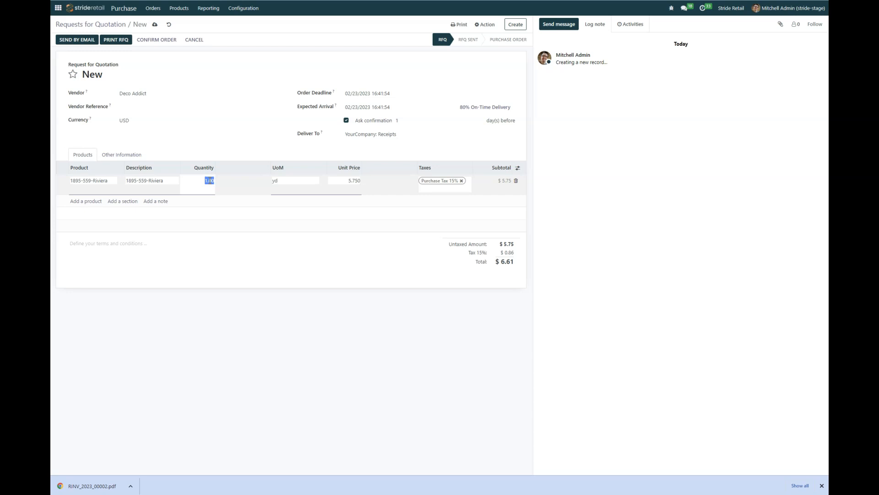
{"action": "type", "text": "30"}
{"action": "key", "text": "Tab"}
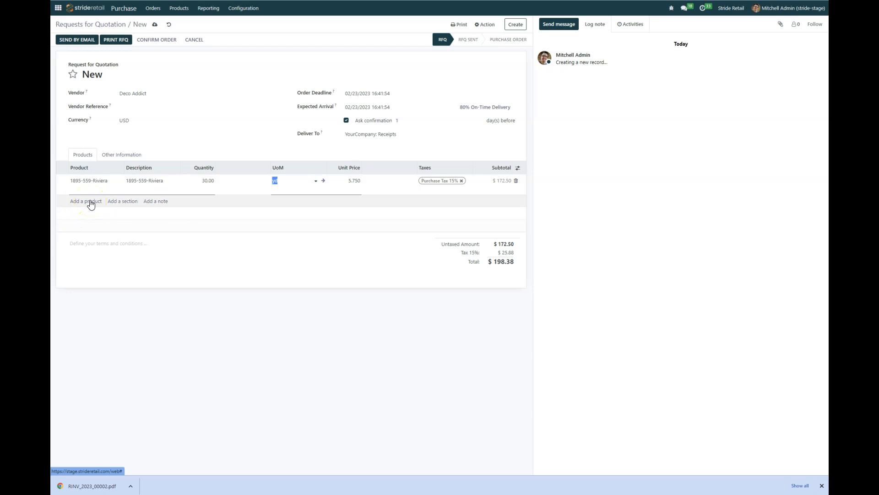
Step: Add a second product line for 1895-630-Ballet-Pink with a quantity of 20
{"action": "left_click", "coordinate": [91, 202]}
{"action": "type", "text": "1895"}
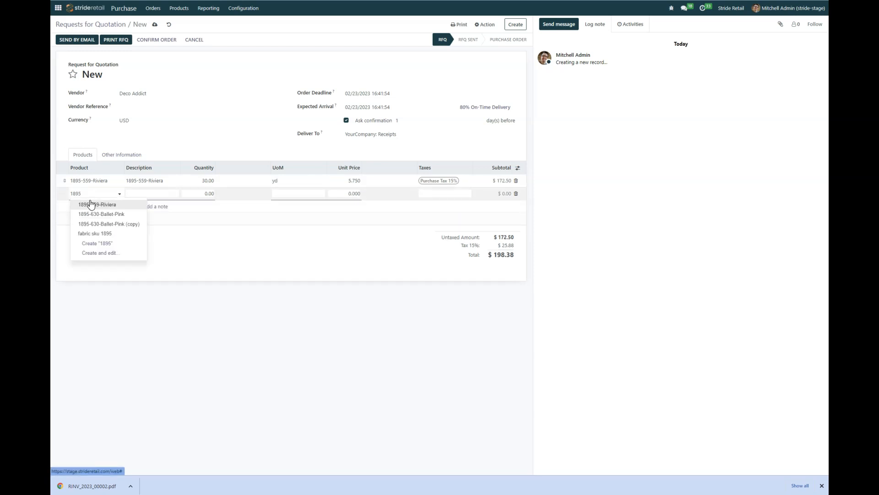
{"action": "left_click", "coordinate": [96, 214]}
{"action": "left_click", "coordinate": [212, 194]}
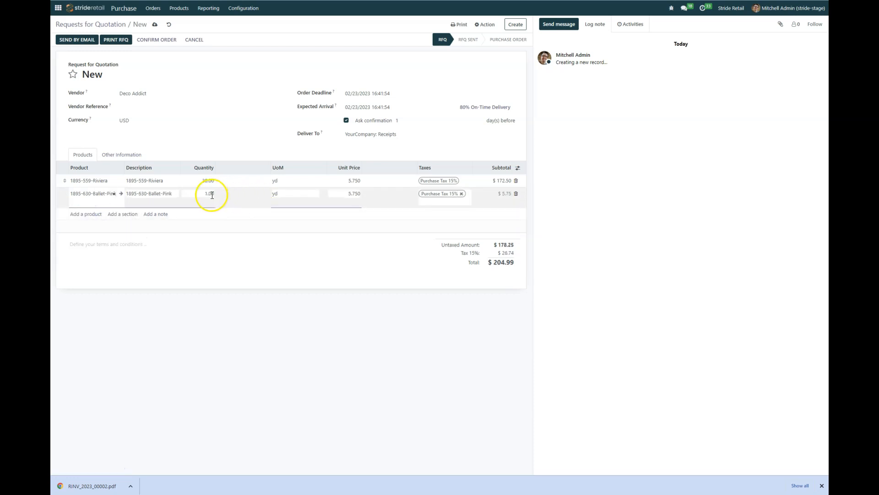
{"action": "double_click", "coordinate": [210, 194]}
{"action": "type", "text": "20"}
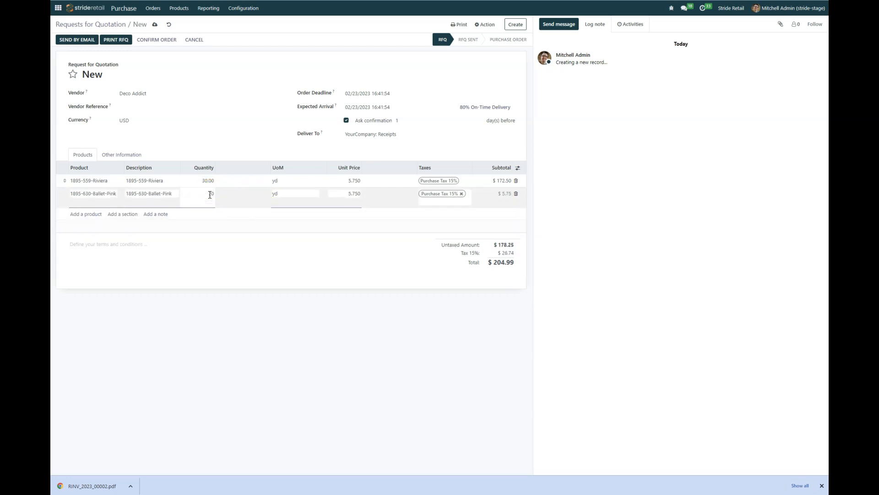
{"action": "key", "text": "Tab"}
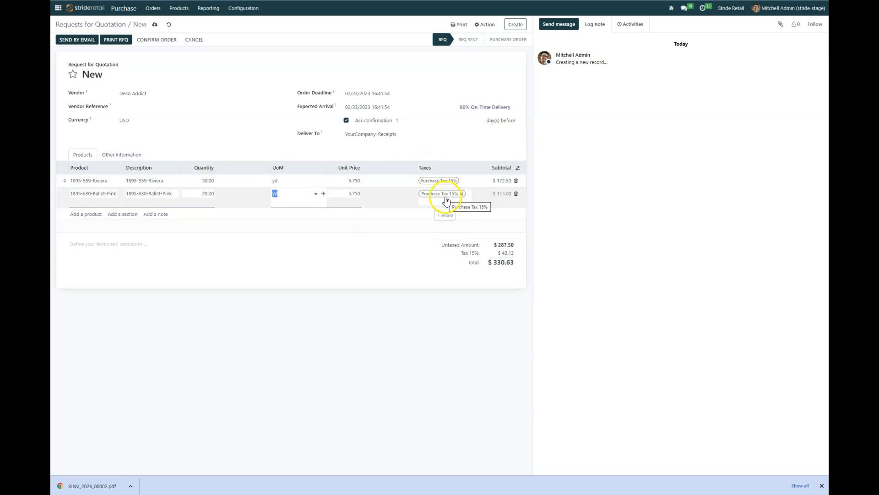
Step: Remove the Purchase Tax 15% from both product lines
{"action": "left_click", "coordinate": [461, 193]}
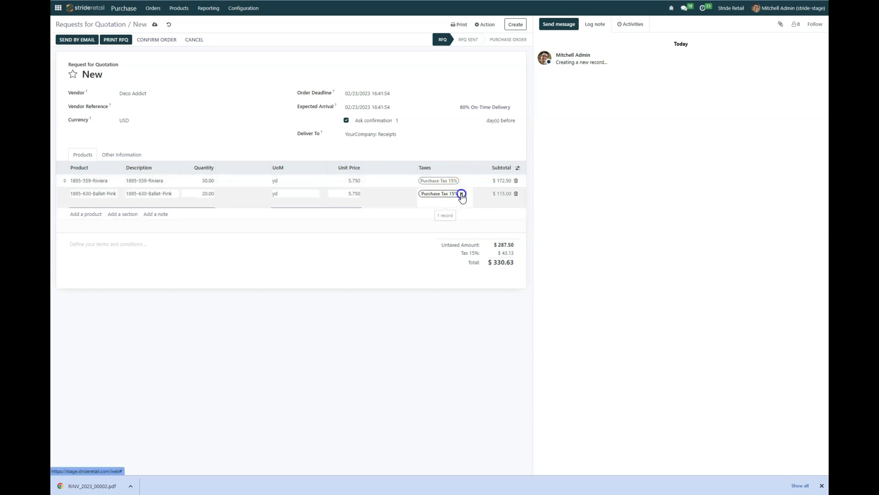
{"action": "left_click", "coordinate": [461, 180]}
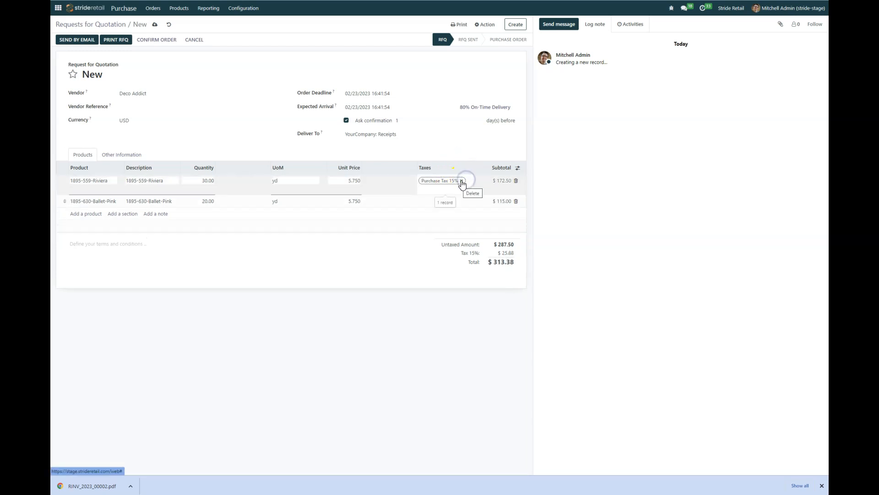
{"action": "left_click", "coordinate": [461, 180]}
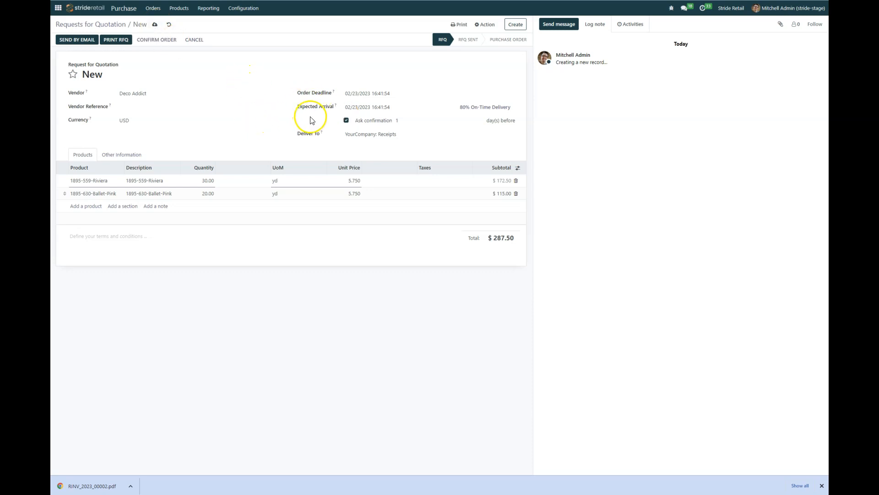
Step: Turn off the Ask confirmation option and save the request for quotation
{"action": "mouse_move", "coordinate": [346, 126]}
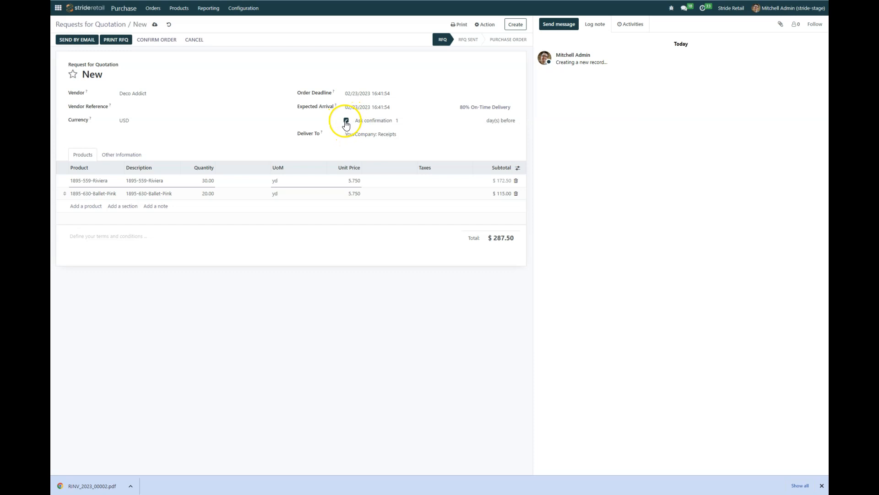
{"action": "left_click", "coordinate": [346, 121]}
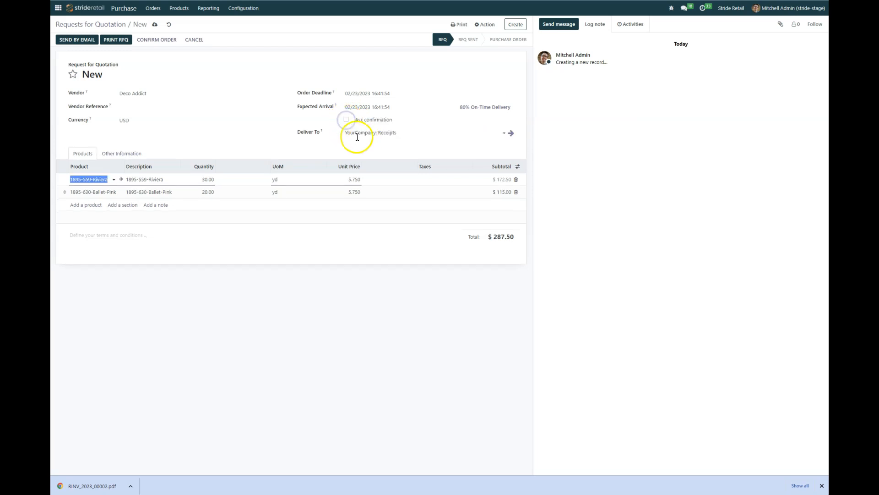
{"action": "left_click", "coordinate": [298, 70]}
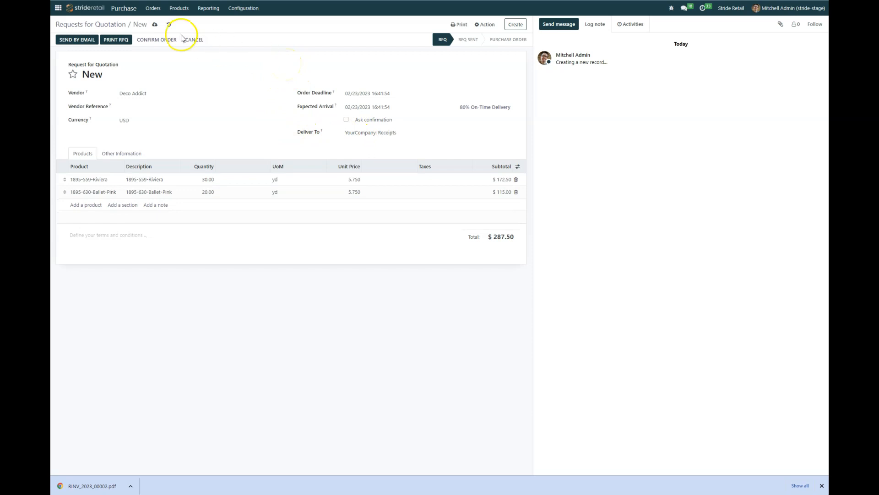
{"action": "left_click", "coordinate": [155, 25]}
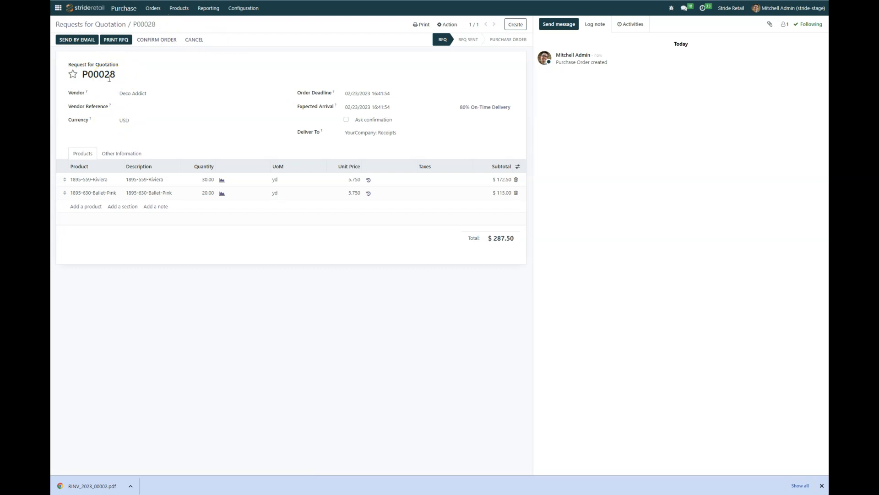
Step: Reopen the new Deco Addict request from the quotation list and confirm it as a purchase order
{"action": "left_click", "coordinate": [102, 24]}
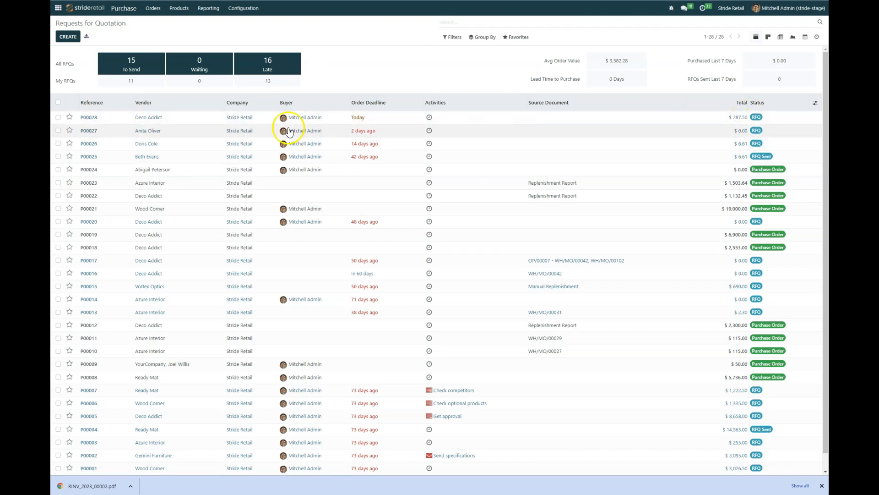
{"action": "left_click", "coordinate": [87, 120]}
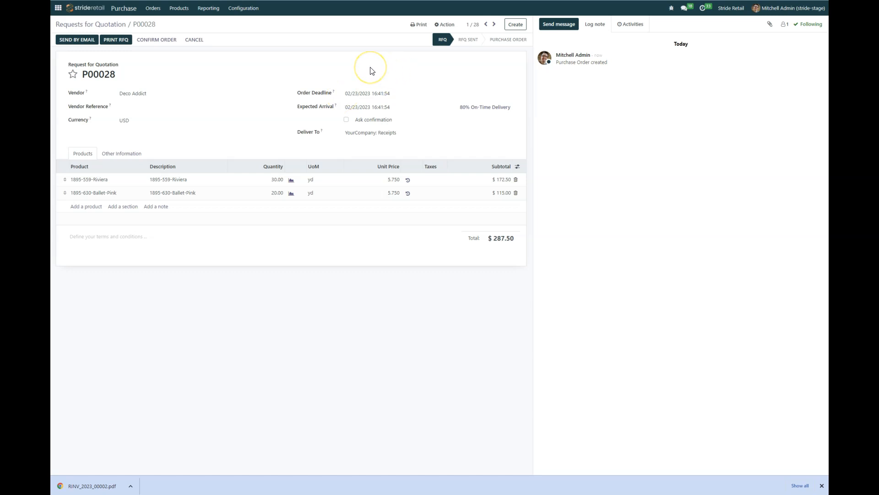
{"action": "left_click", "coordinate": [157, 41]}
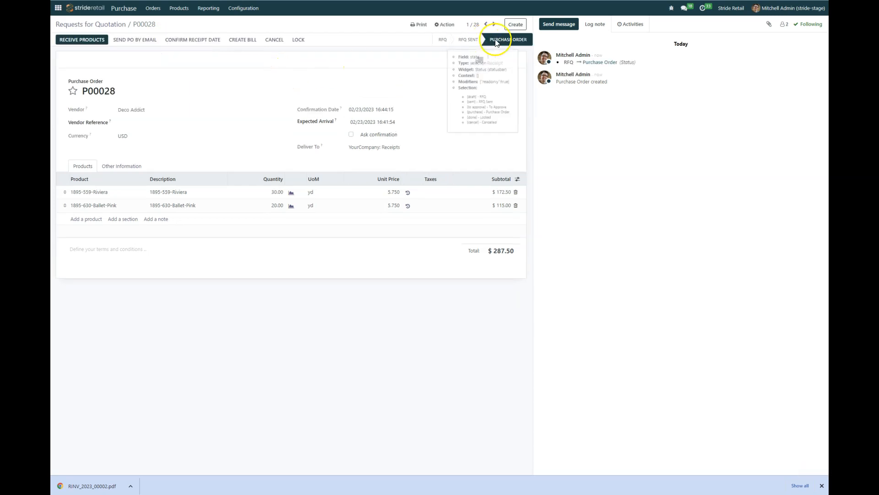